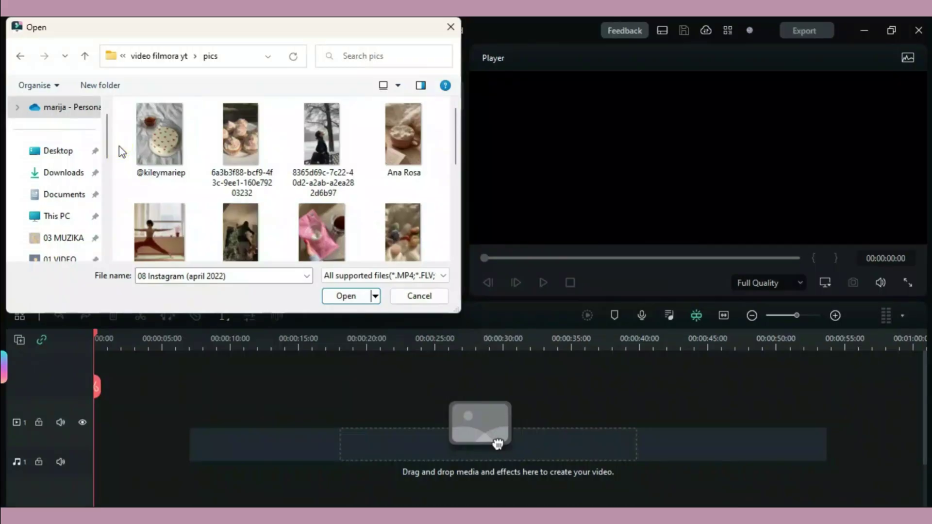
Import every photo from the pics folder into the project
key("ctrl+a")
left_click(340, 296)
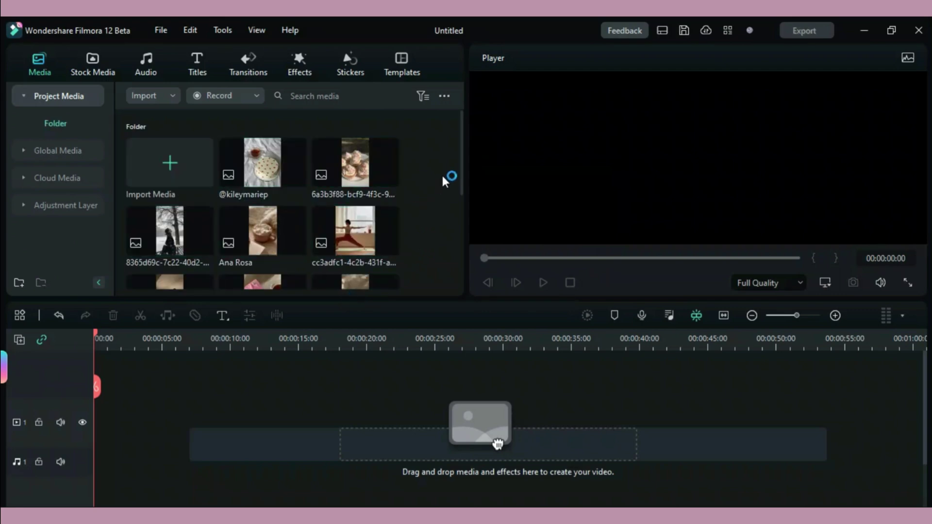
left_click_drag(460, 158, 464, 253)
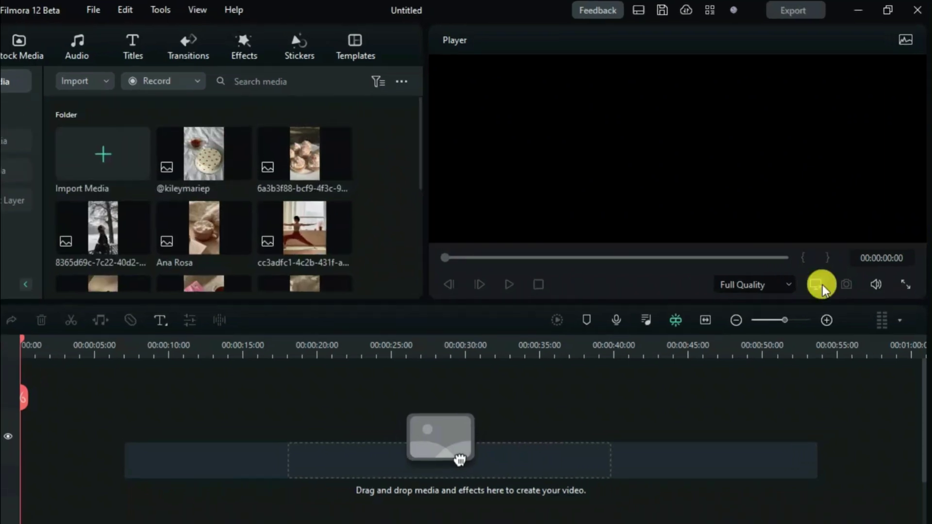
Set the project to 9:16 portrait at 1080x1920 and use the Short Video layout
left_click(825, 282)
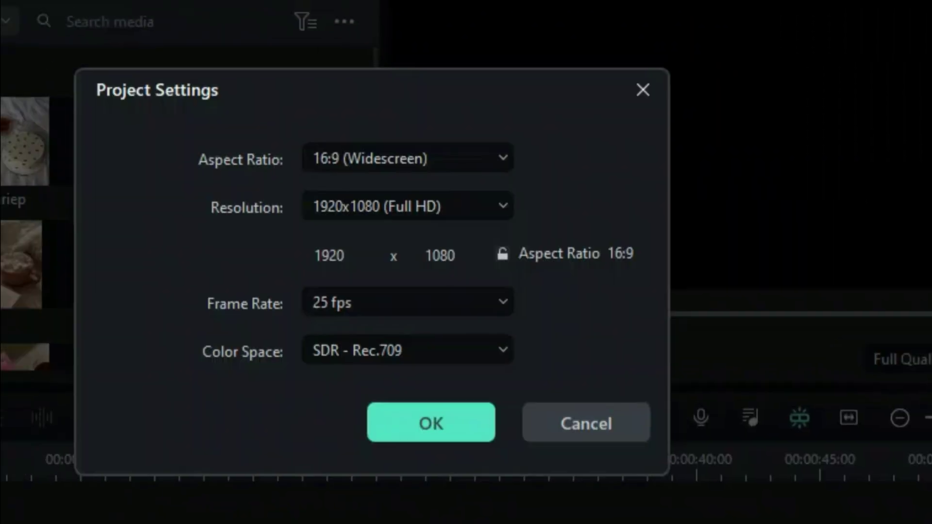
left_click(408, 159)
left_click(470, 283)
left_click(405, 425)
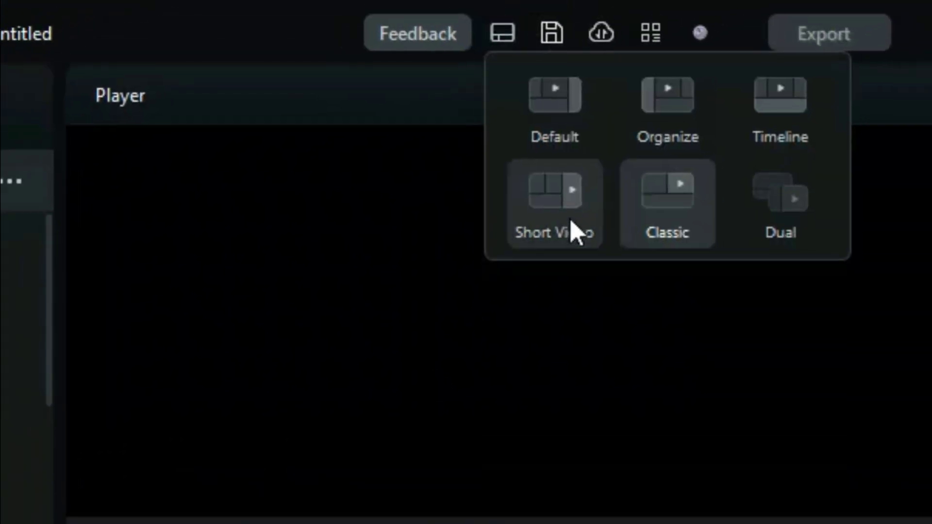
left_click(559, 233)
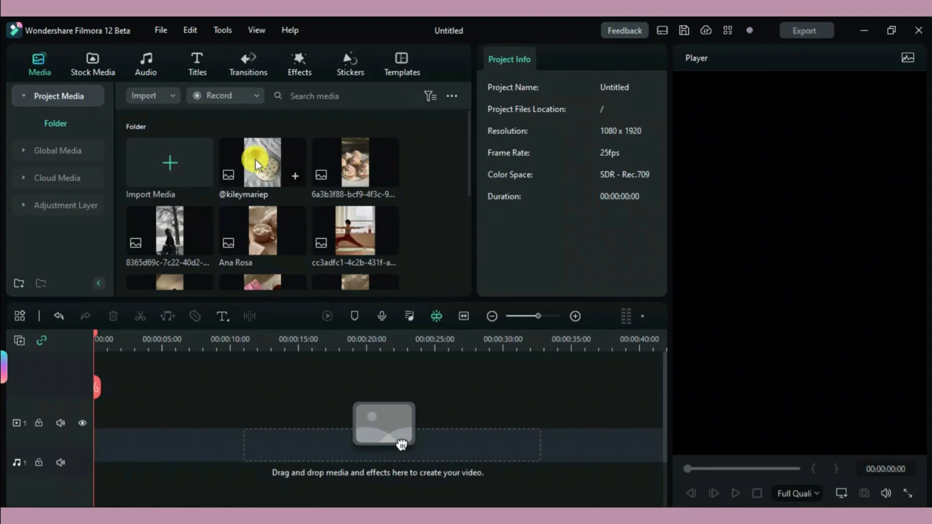
left_click_drag(402, 445, 115, 426)
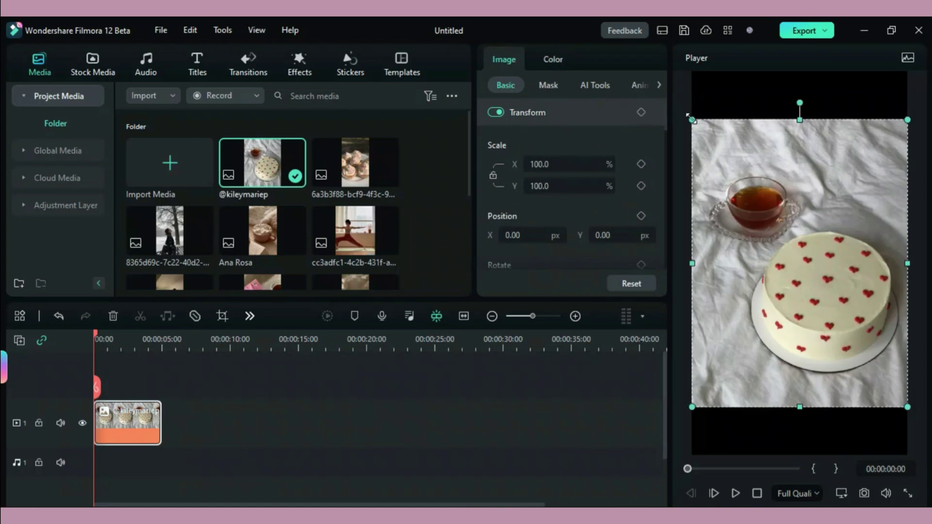
left_click_drag(688, 116, 656, 66)
left_click_drag(854, 388, 788, 220)
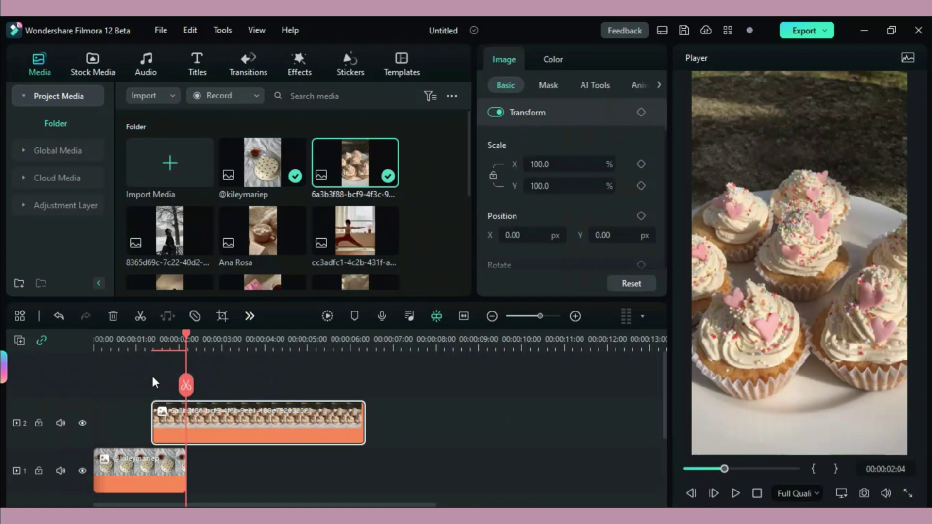
Draw a pen mask around the cupcakes on the track-2 photo
left_click(158, 385)
left_click(197, 410)
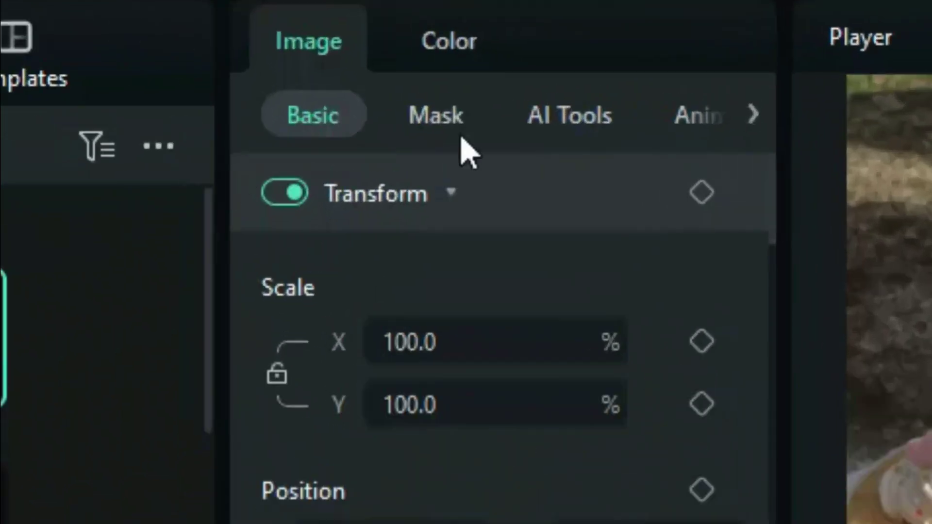
left_click(557, 89)
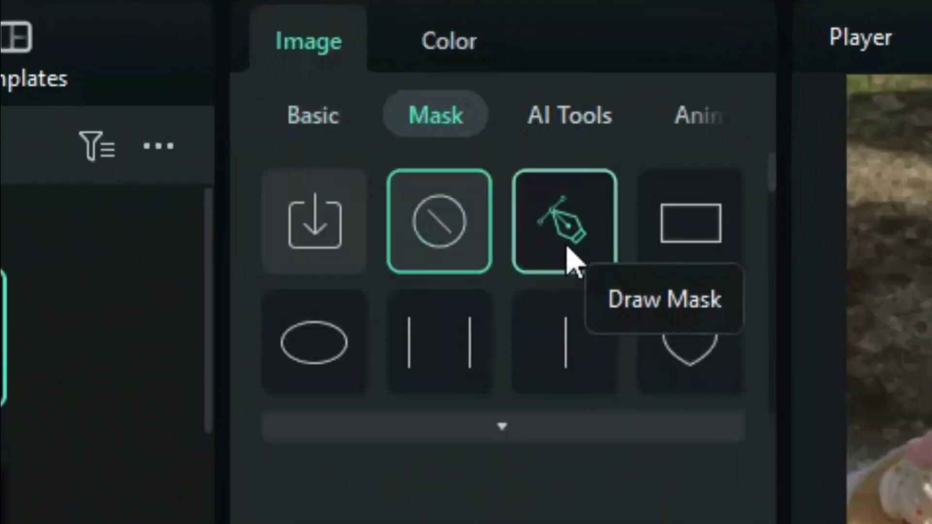
left_click(567, 248)
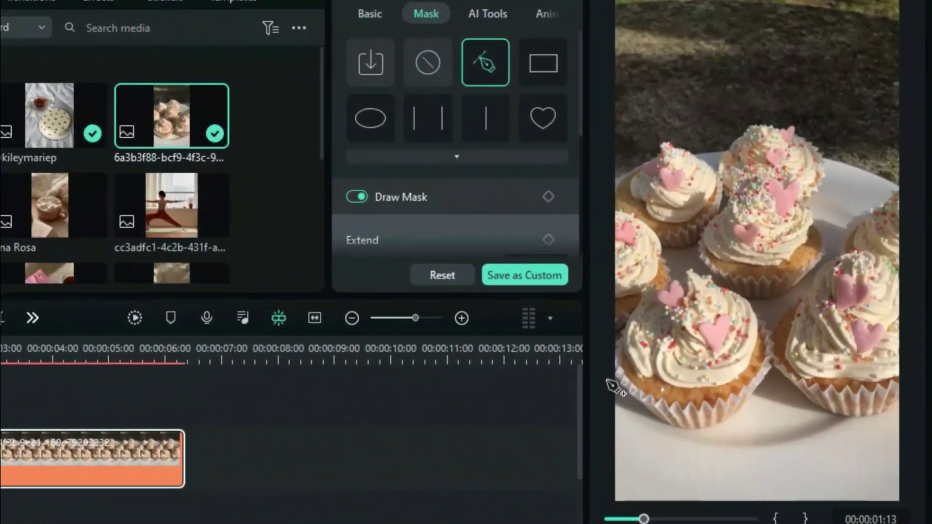
left_click(613, 382)
left_click(632, 397)
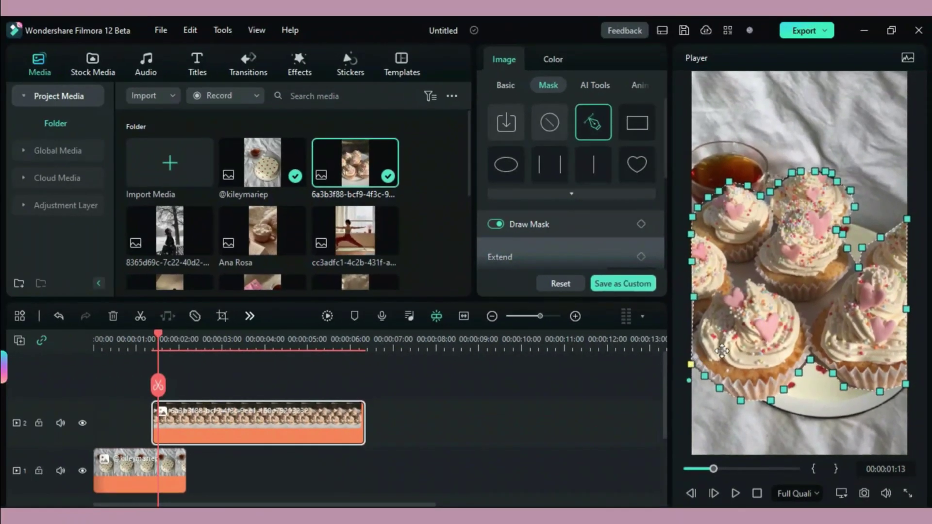
Add the full cupcake photo to track 1 after the cake clip and preview it
left_click(192, 380)
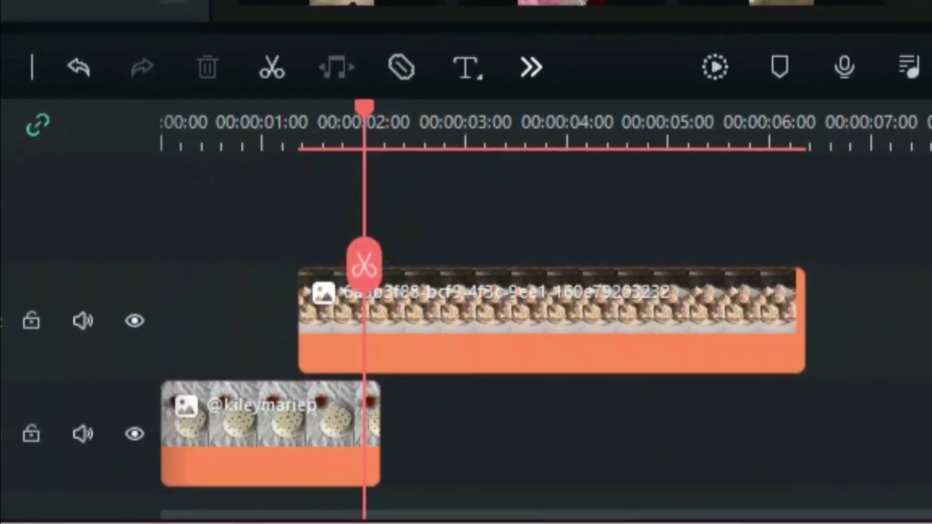
left_click_drag(300, 53, 384, 425)
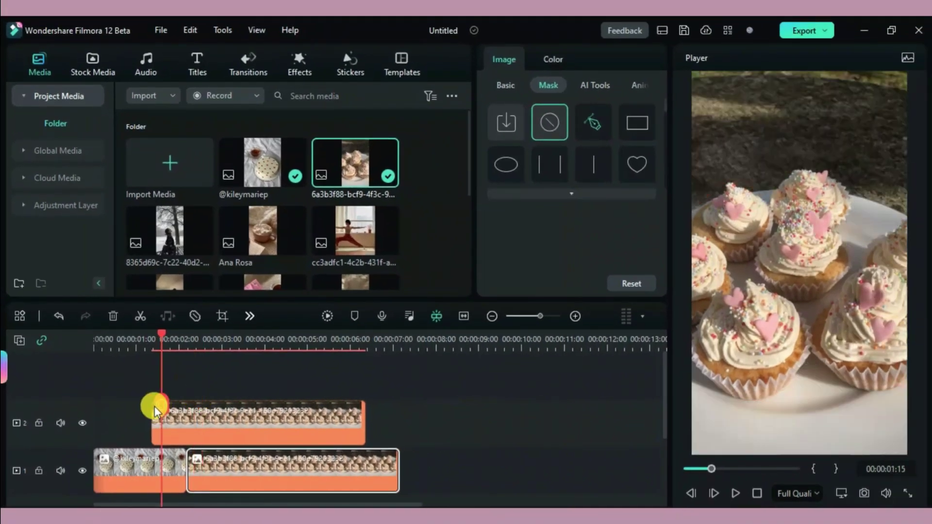
left_click_drag(154, 412, 124, 413)
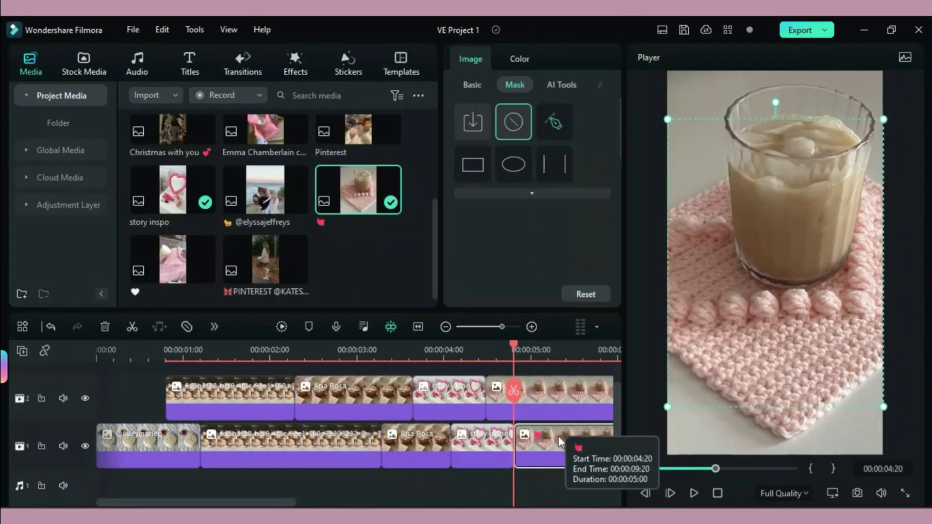
Trace a pen mask around the cocoa glass, cup lid, and the hoodie's shoulder and hood
left_click(588, 390)
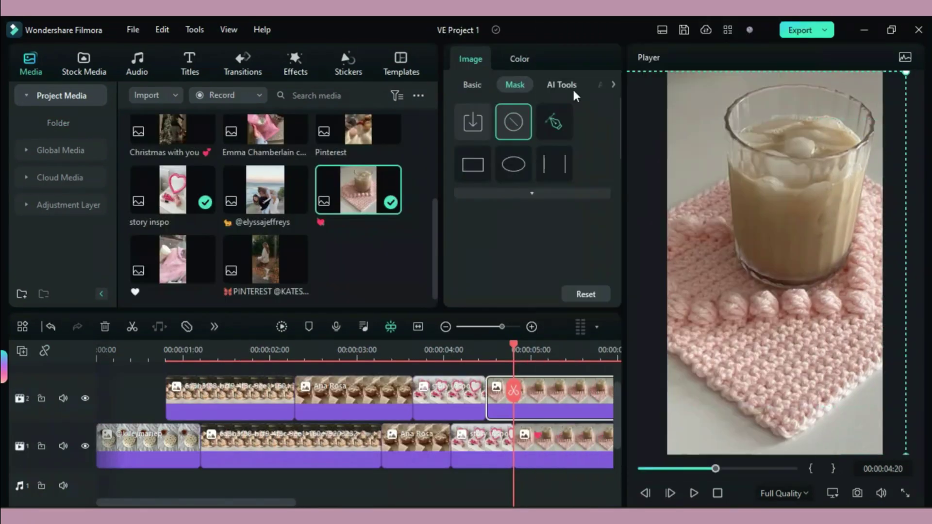
left_click(554, 121)
left_click(726, 111)
left_click(729, 141)
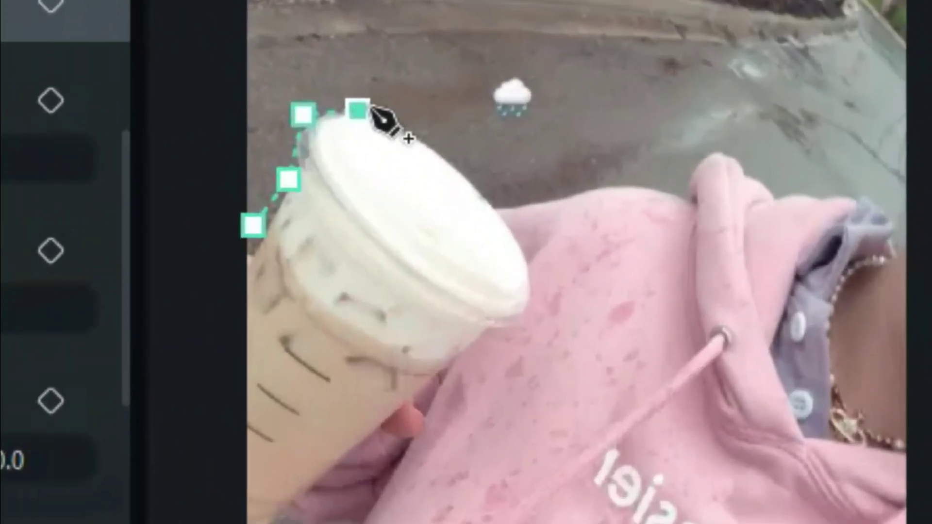
left_click(437, 137)
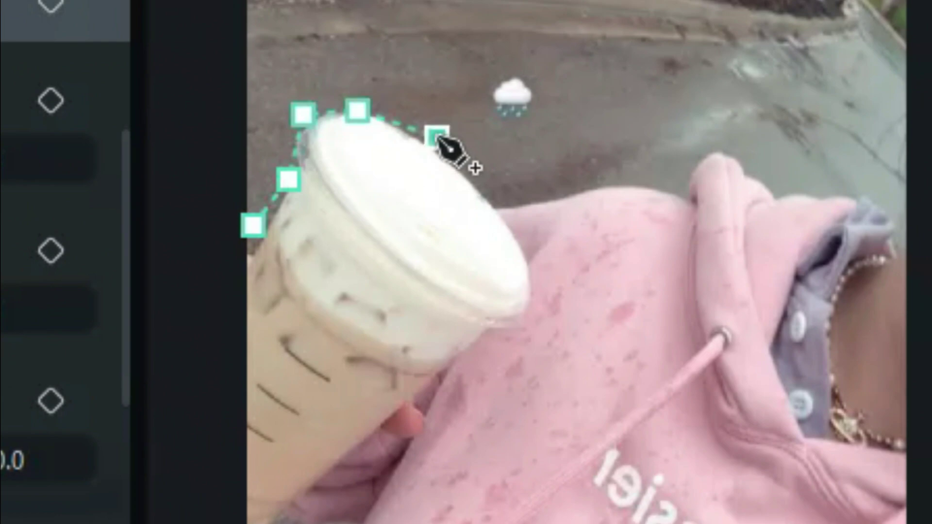
left_click(496, 189)
left_click(576, 196)
left_click(658, 186)
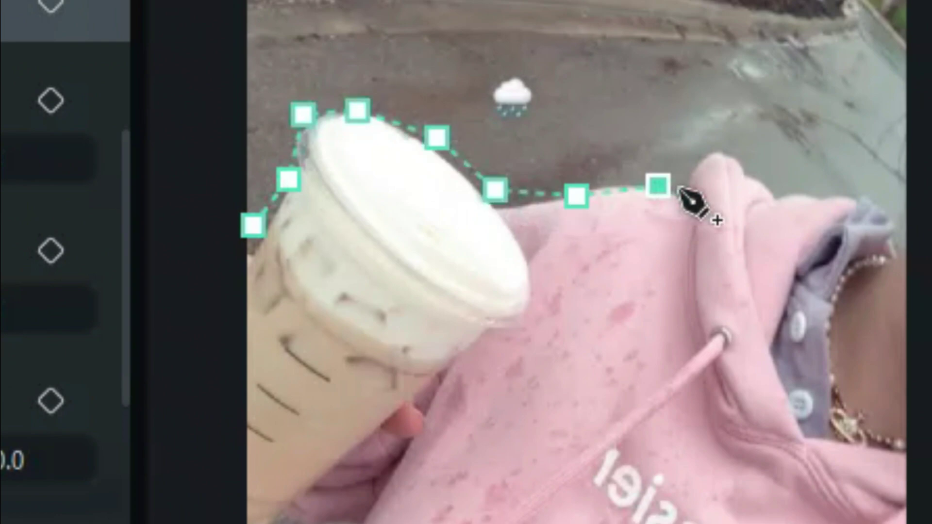
left_click(708, 220)
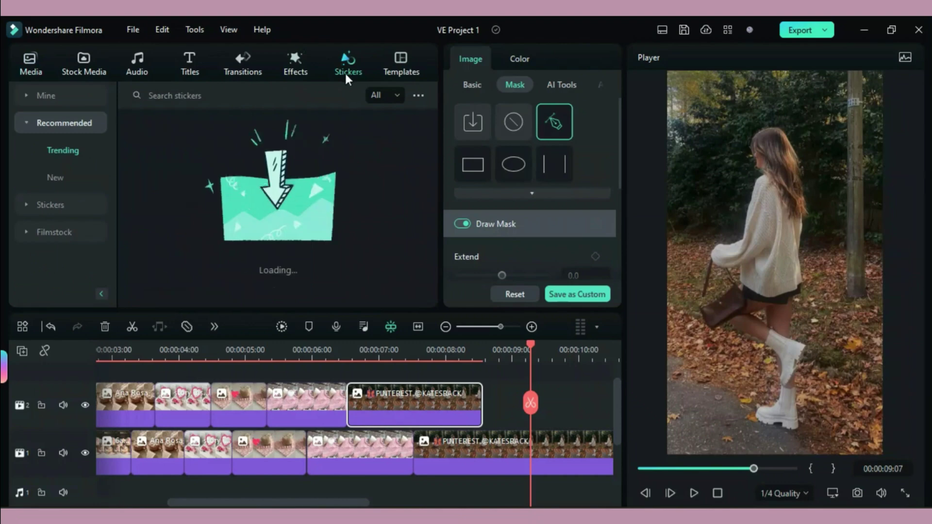
Search stickers for 'fall' and place Autumn Minipack Element 02 on a new track, later in the timeline
left_click(290, 86)
type("fall")
key("Return")
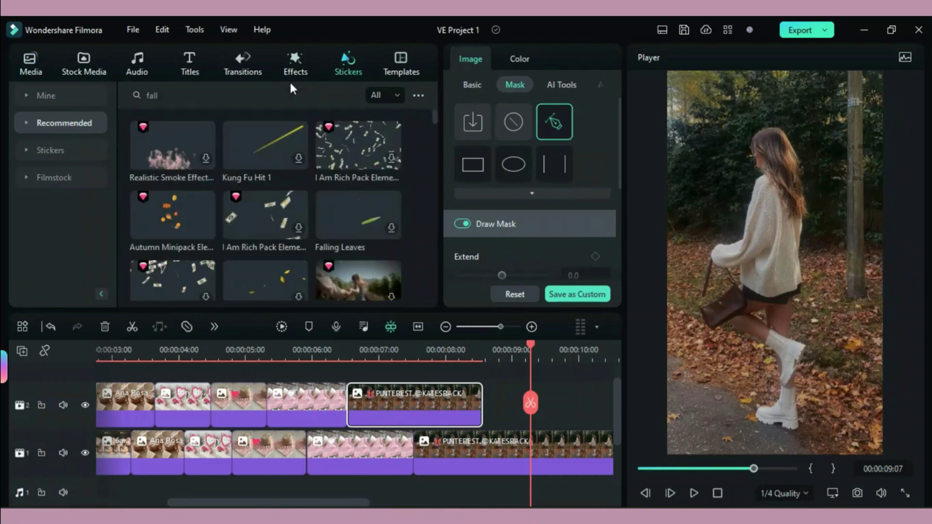
left_click_drag(173, 214, 401, 406)
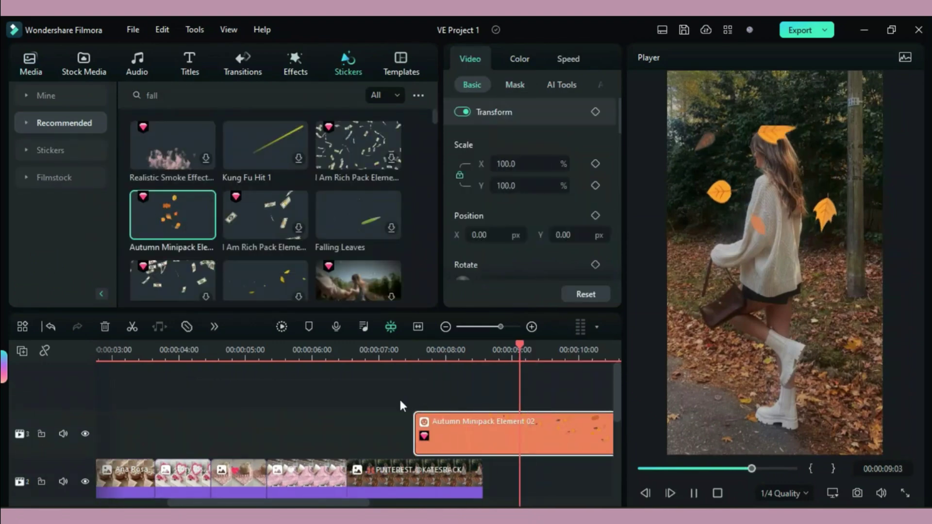
key("space")
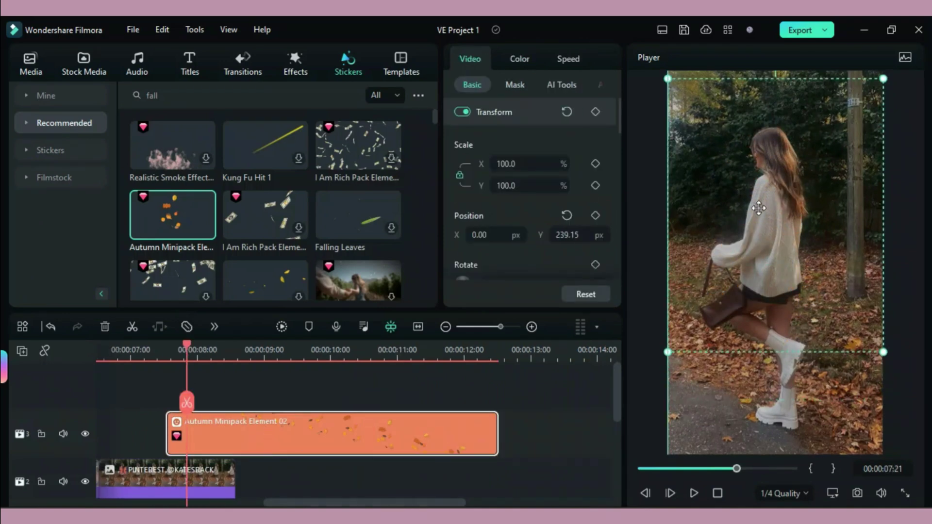
left_click_drag(172, 427, 373, 407)
key("space")
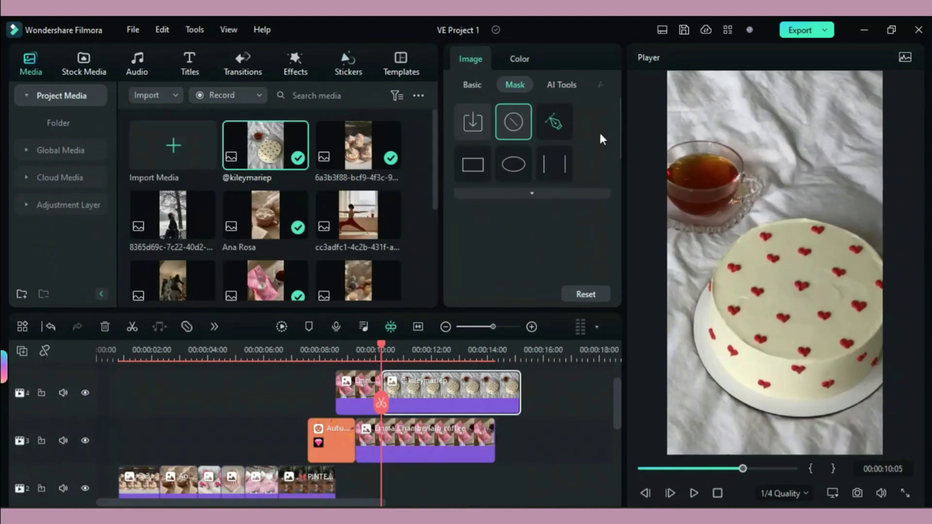
Apply a Draw Mask to the photo and change the title font to Baby Doll
left_click(563, 121)
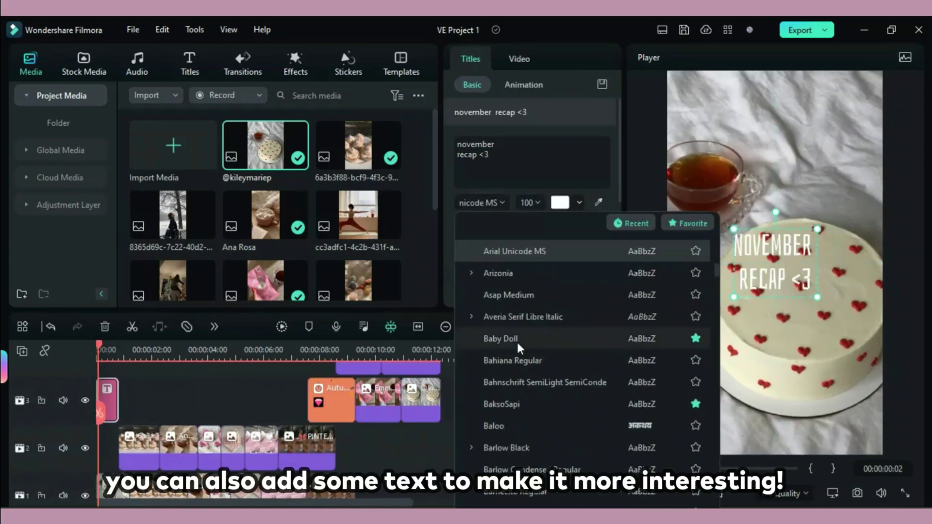
left_click(499, 335)
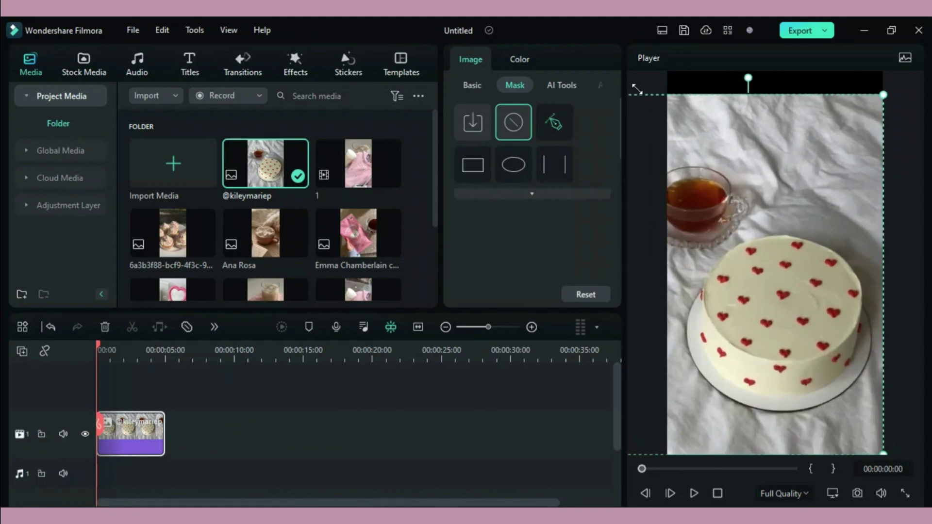
Place the mug photo on track 2 above the cake clip and turn on Smart Cutout
left_click(172, 233)
left_click_drag(172, 233, 140, 396)
key("ctrl+equal")
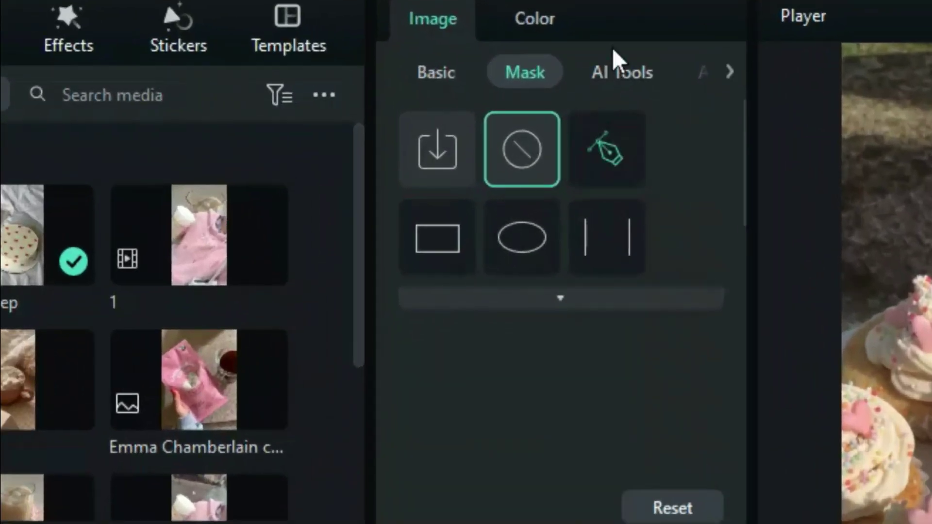
left_click(616, 79)
scroll(562, 209, "down", 10)
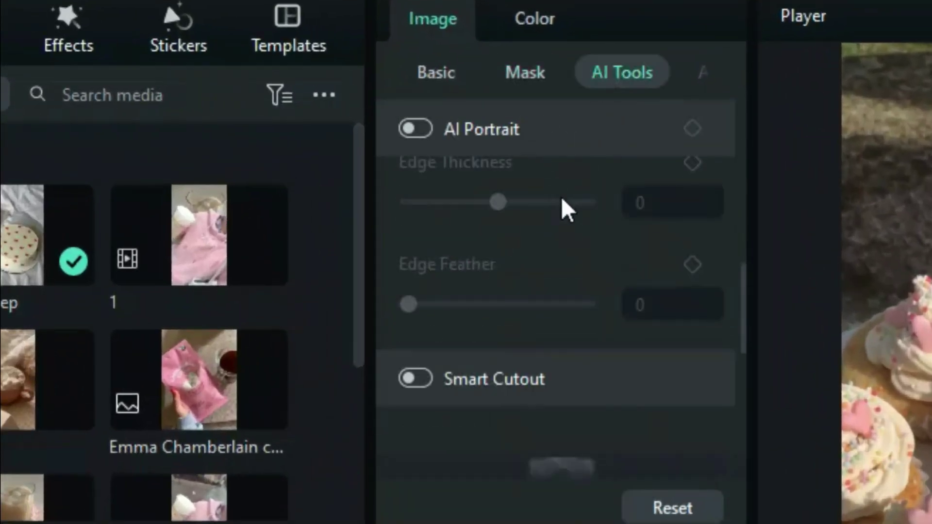
left_click(418, 209)
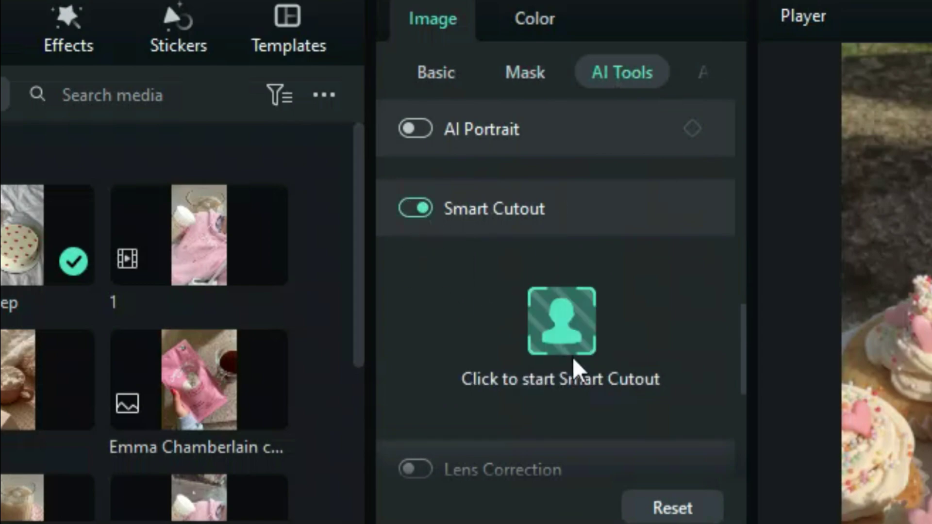
left_click(573, 319)
Brush over the mug to keep it, erasing excess at the rim and handle and repainting missed edges
left_click_drag(234, 354, 437, 293)
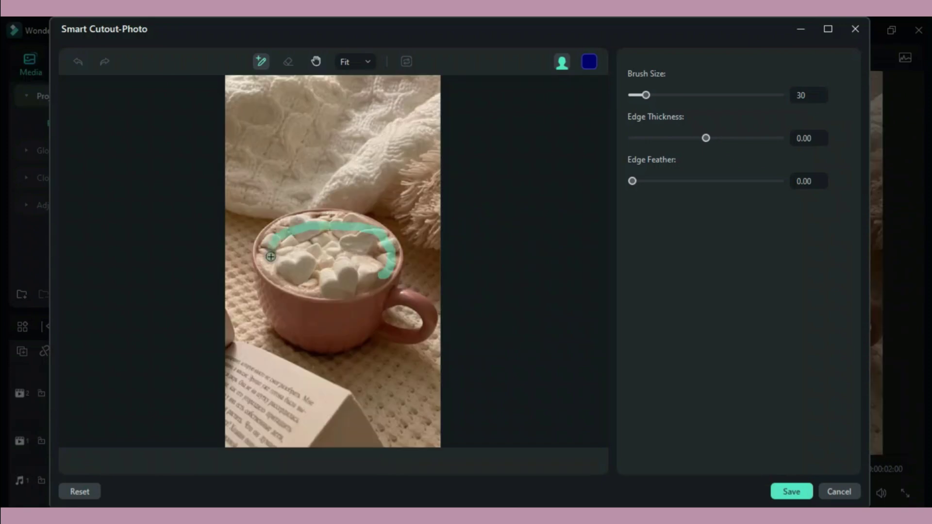
scroll(286, 211, "up", 5)
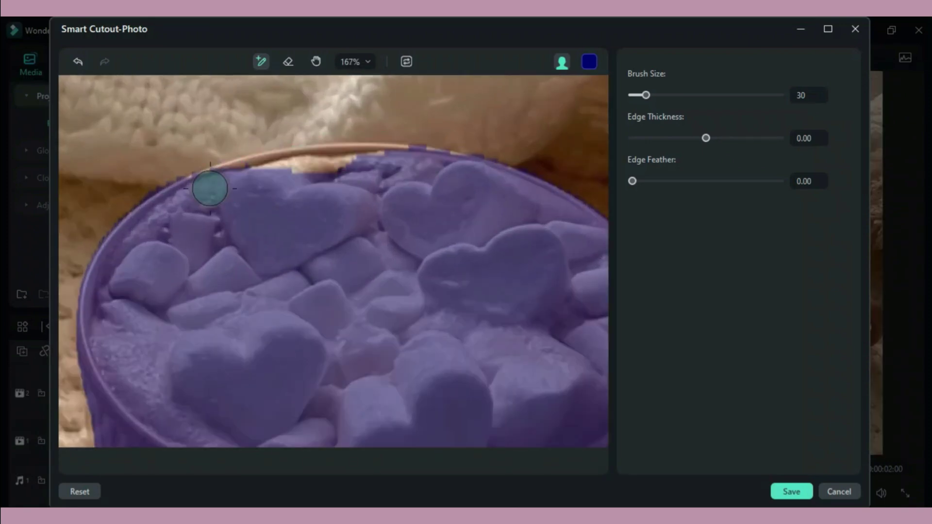
scroll(387, 116, "up", 5)
left_click(288, 61)
left_click_drag(646, 95, 637, 97)
scroll(564, 192, "down", 2)
left_click(261, 62)
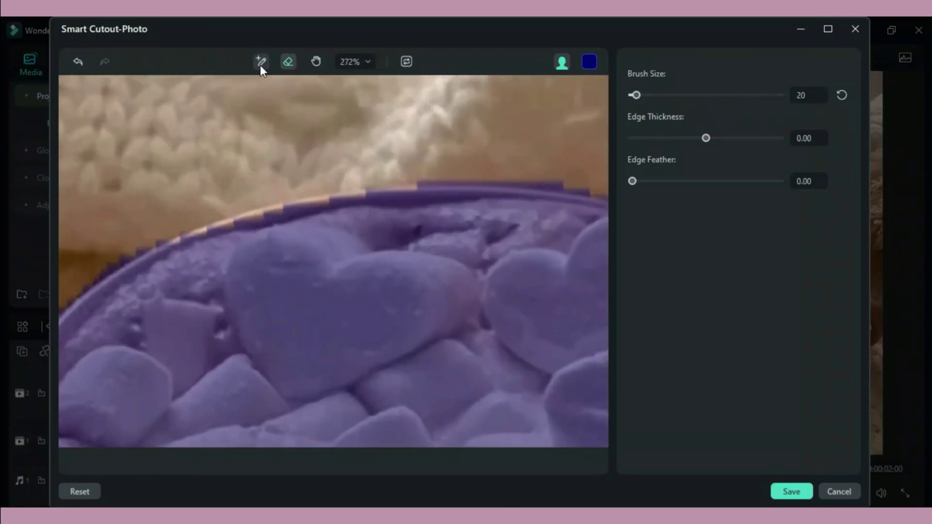
left_click_drag(156, 260, 287, 223)
scroll(366, 197, "down", 3)
left_click(288, 61)
scroll(388, 339, "down", 1)
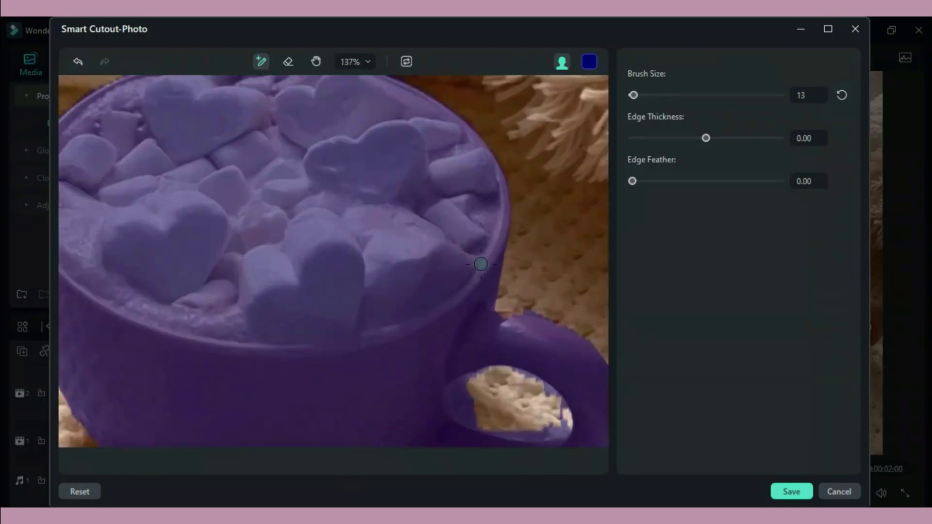
scroll(388, 370, "up", 3)
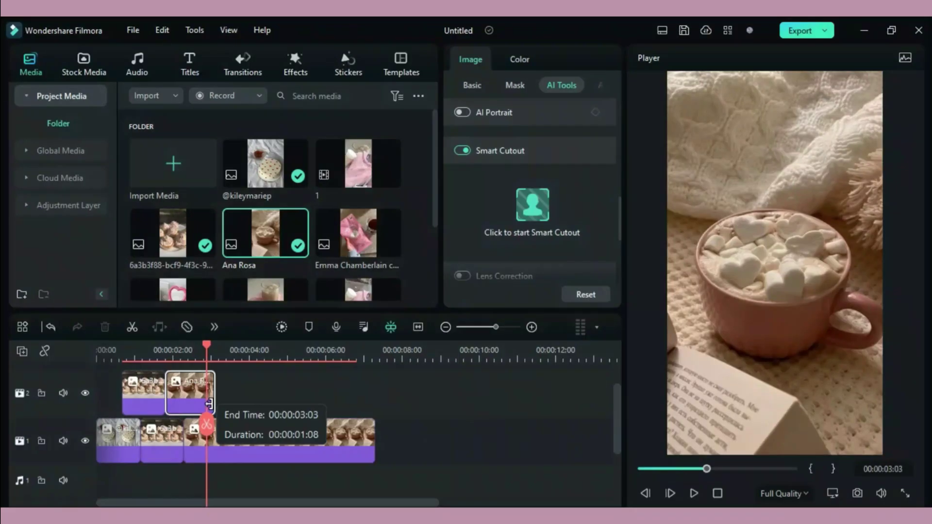